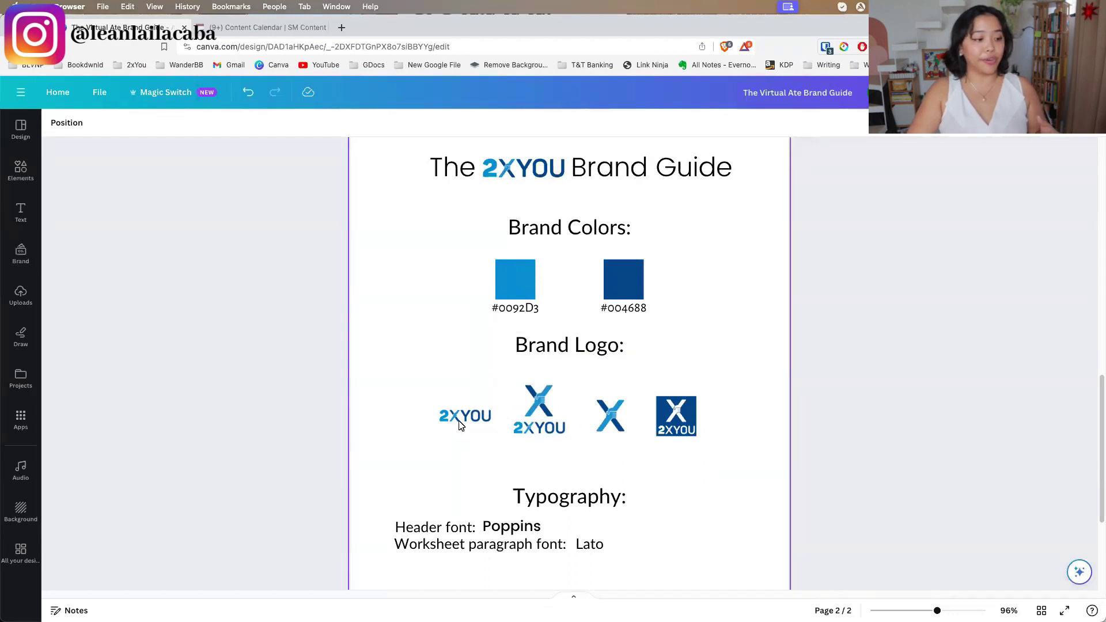
Review the square 2XYOU logo and the header and worksheet paragraph font entries in the brand guide.
mouse_move(683, 413)
left_mouse_down()
mouse_move(652, 365)
mouse_move(723, 449)
mouse_move(696, 314)
mouse_move(680, 416)
left_mouse_up()
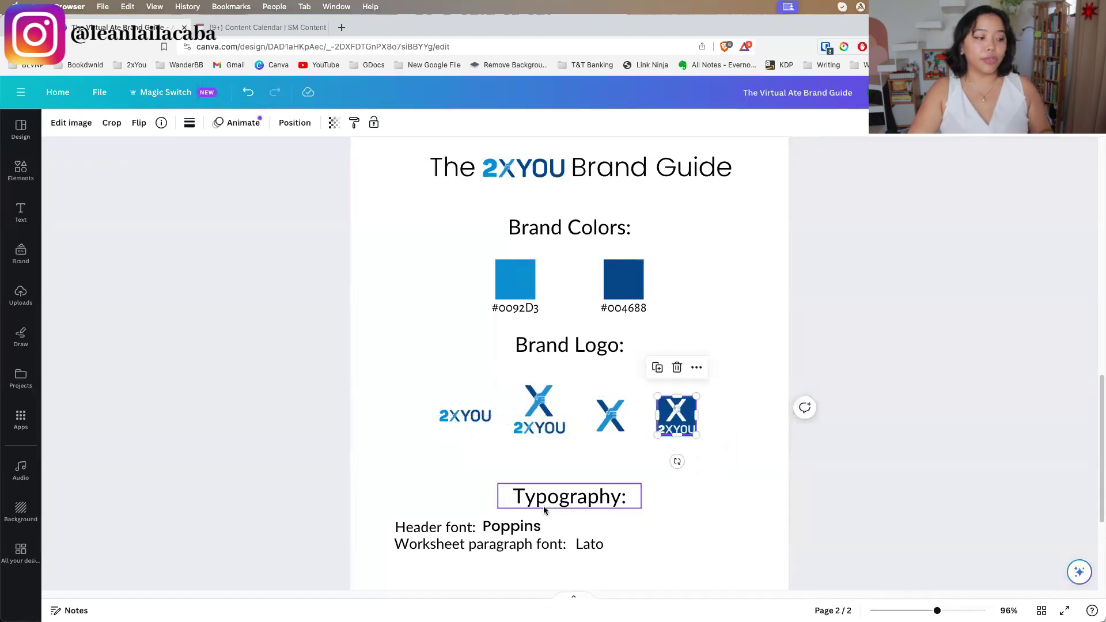
left_click(408, 530)
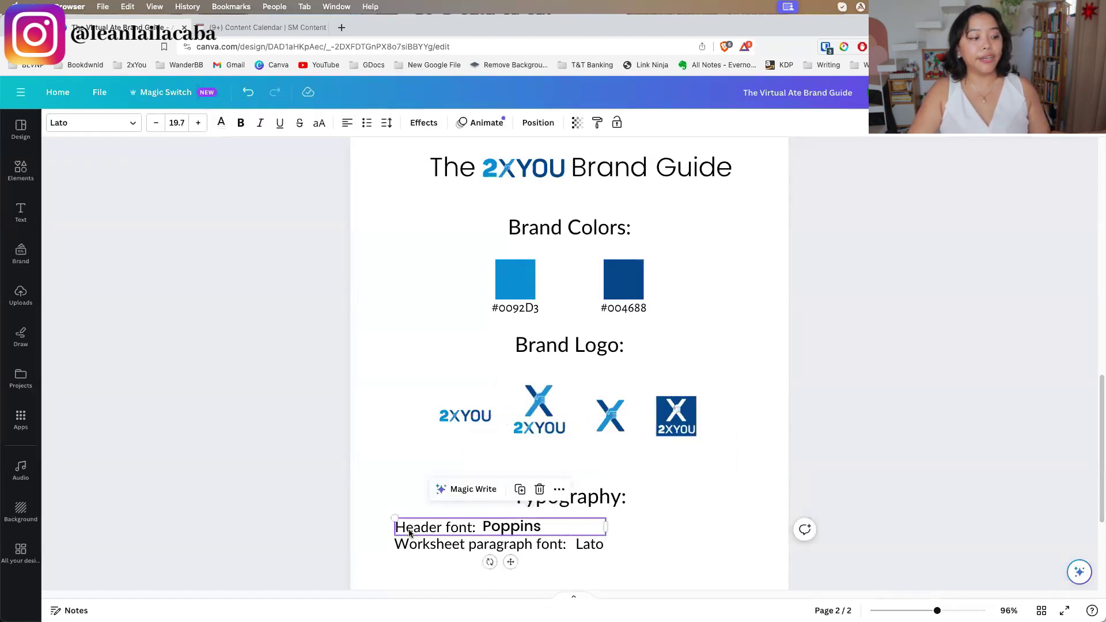
left_click(431, 548)
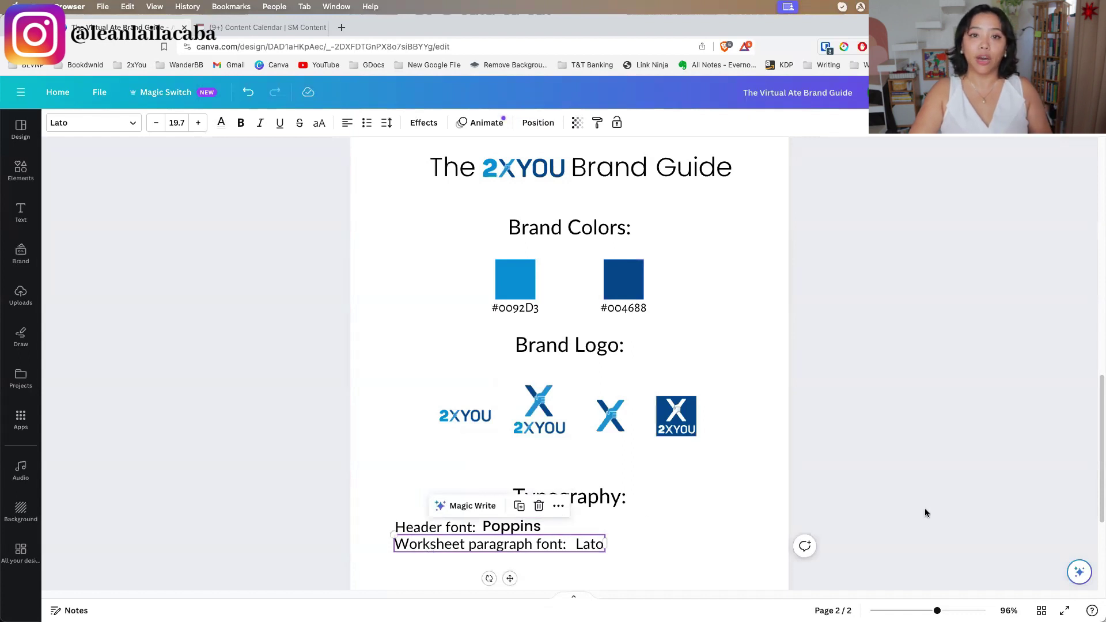
left_click(876, 411)
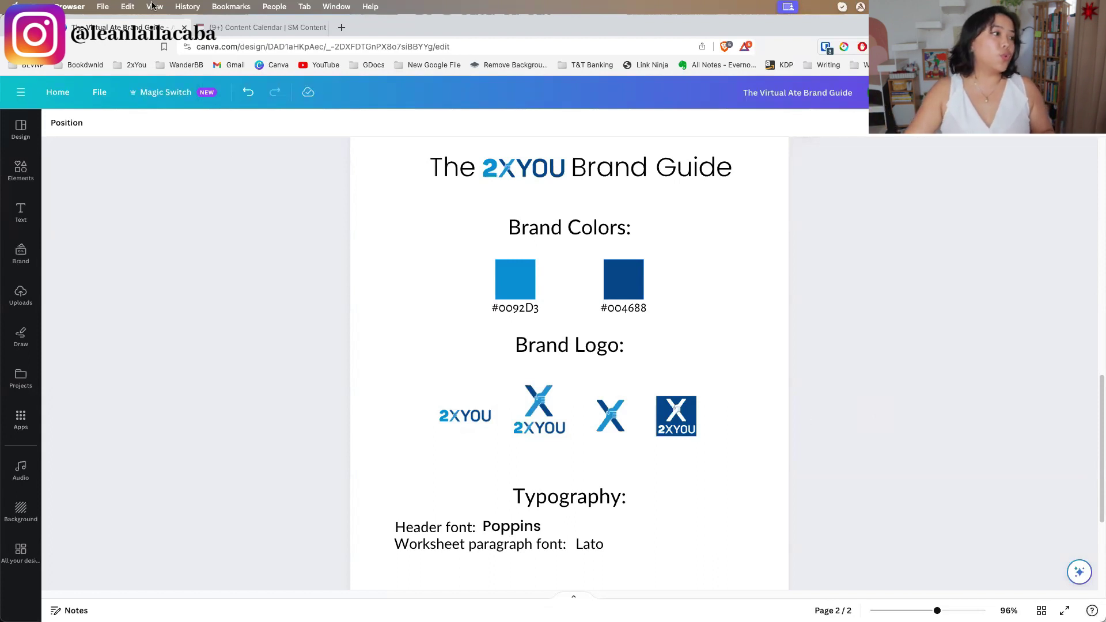
Open answerthepublic.com in a new browser tab and run a Google search for "virtual assistant" in the United Kingdom in English.
left_click(341, 28)
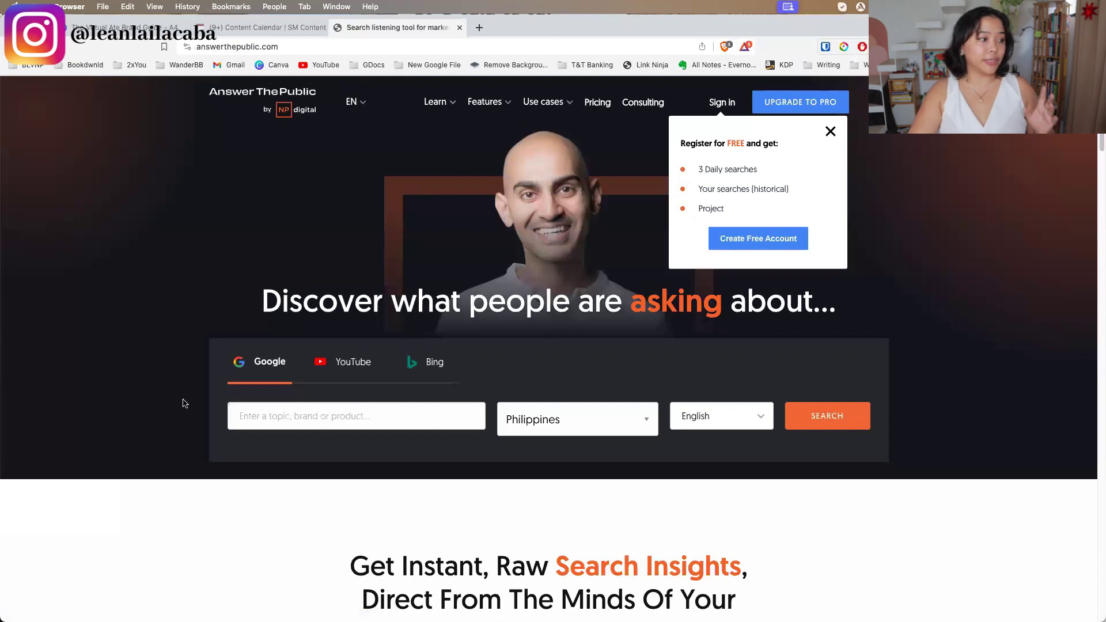
left_click(335, 419)
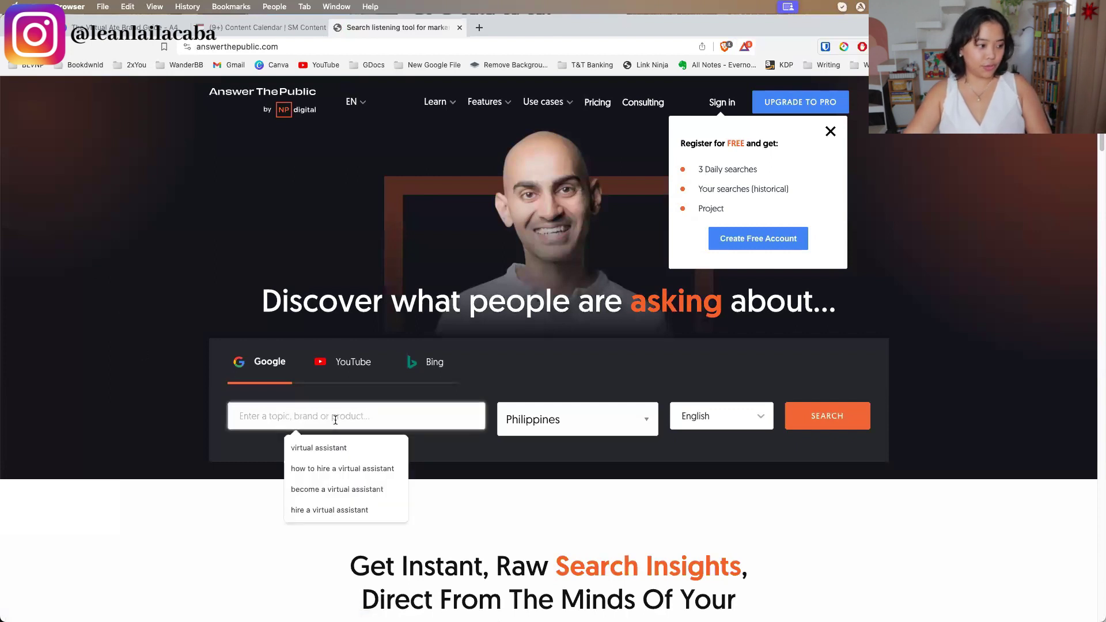
left_click(342, 447)
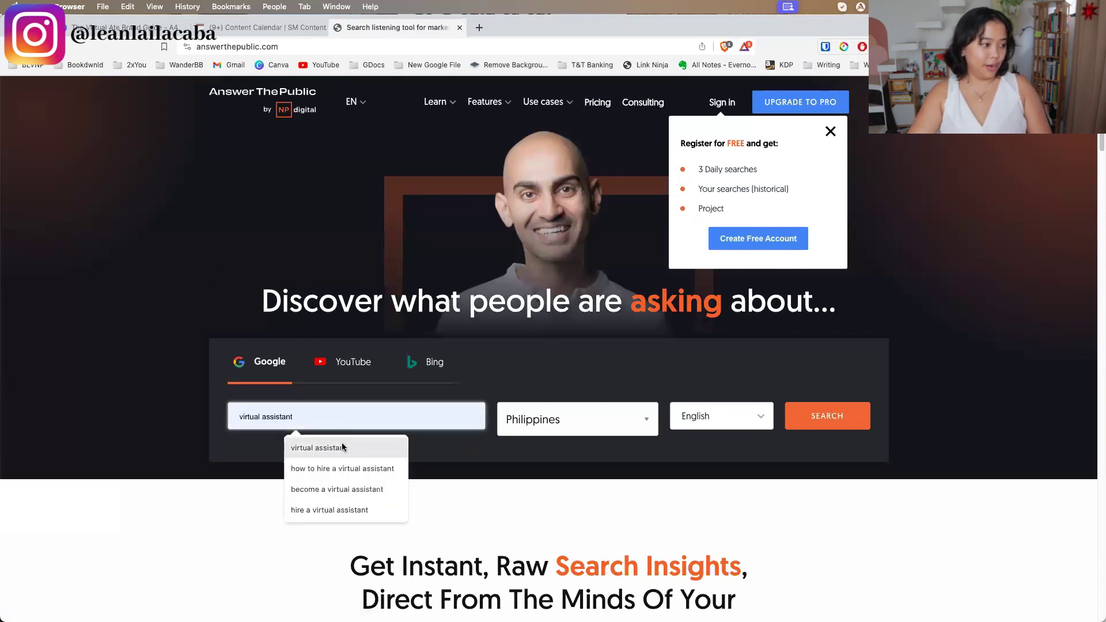
left_click(612, 422)
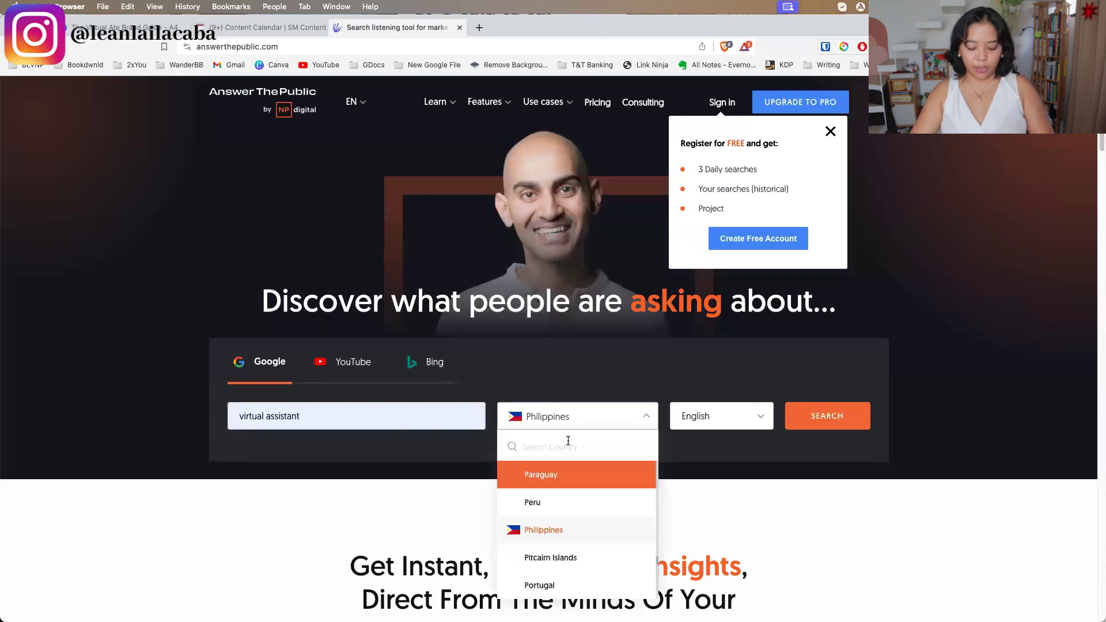
scroll(576, 519, "down", 10)
left_click(576, 518)
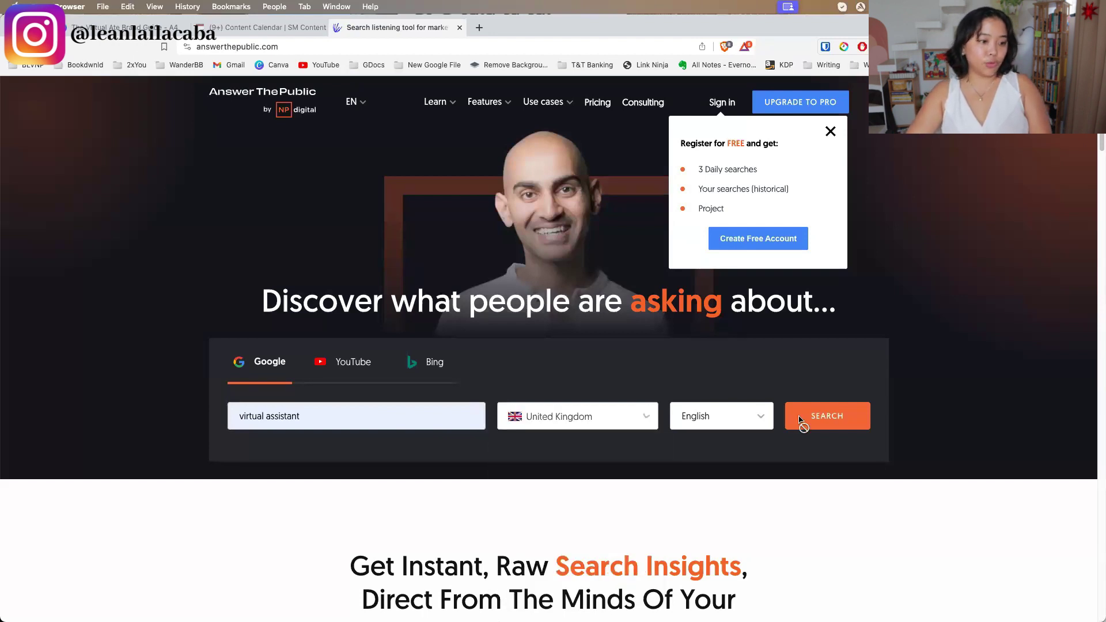
left_click(826, 414)
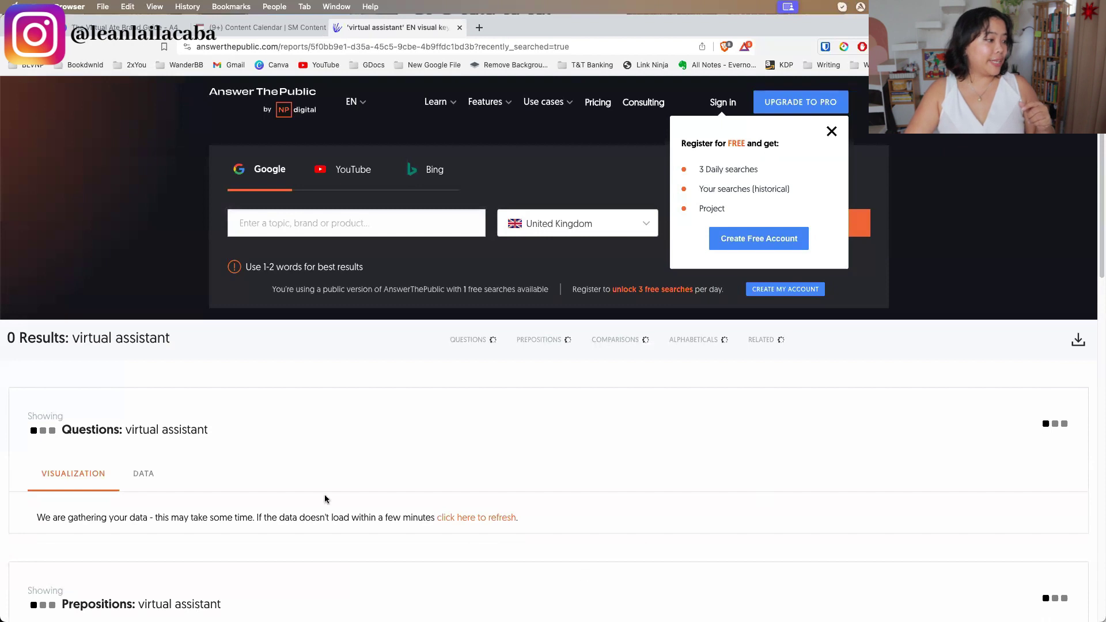
Examine the Questions wheel of the "virtual assistant" report, continuing down to the Prepositions section.
scroll(325, 499, "down", 5)
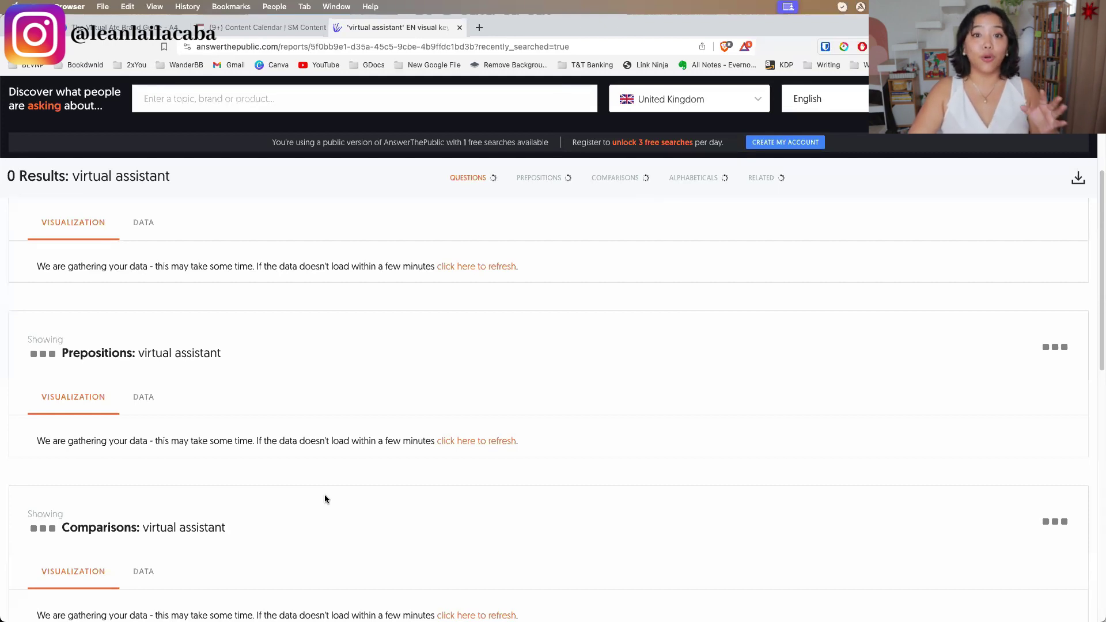
scroll(488, 450, "down", 2)
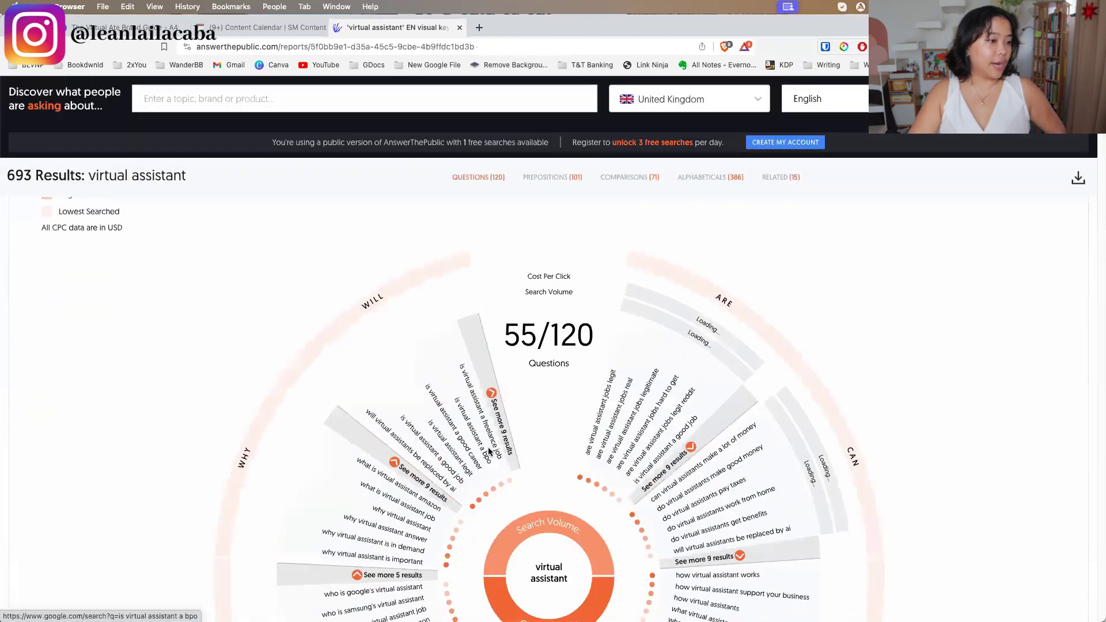
scroll(489, 451, "down", 3)
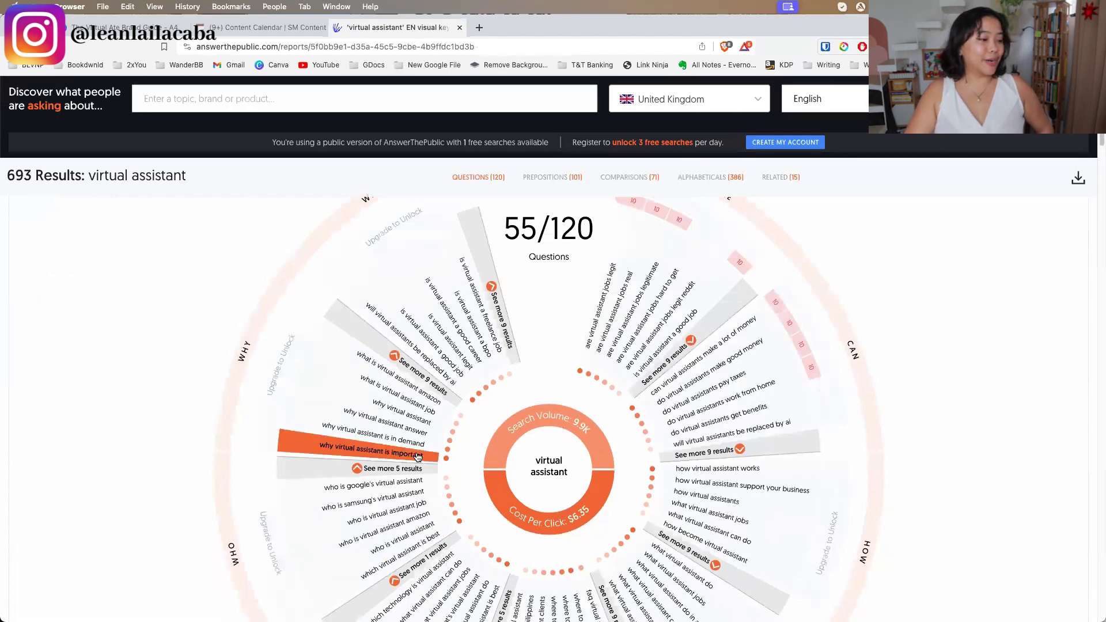
scroll(602, 488, "down", 10)
scroll(602, 488, "down", 8)
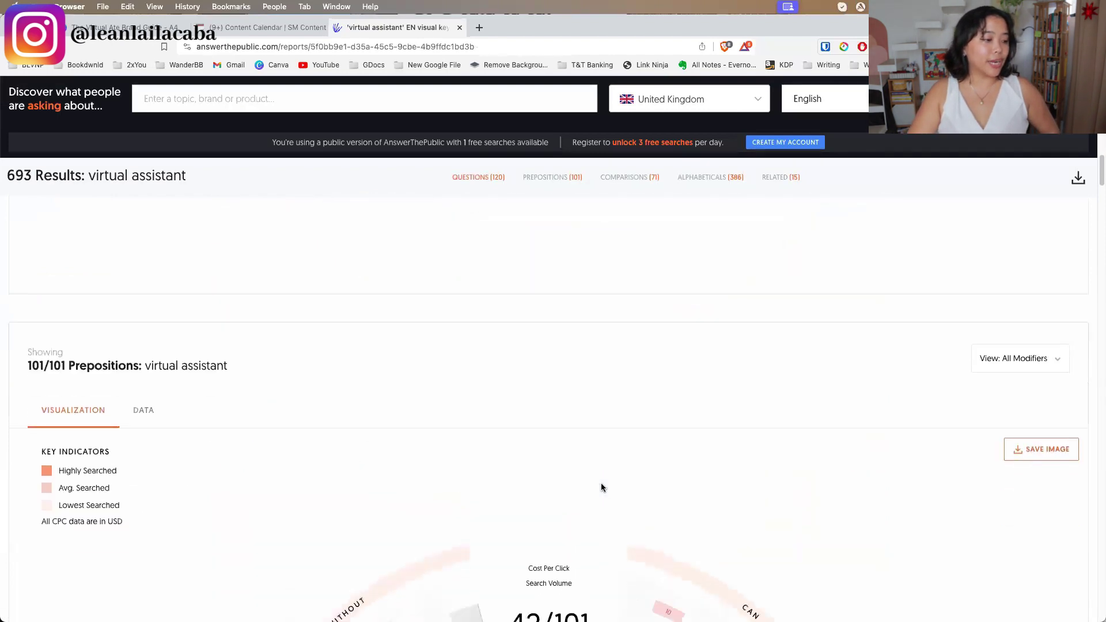
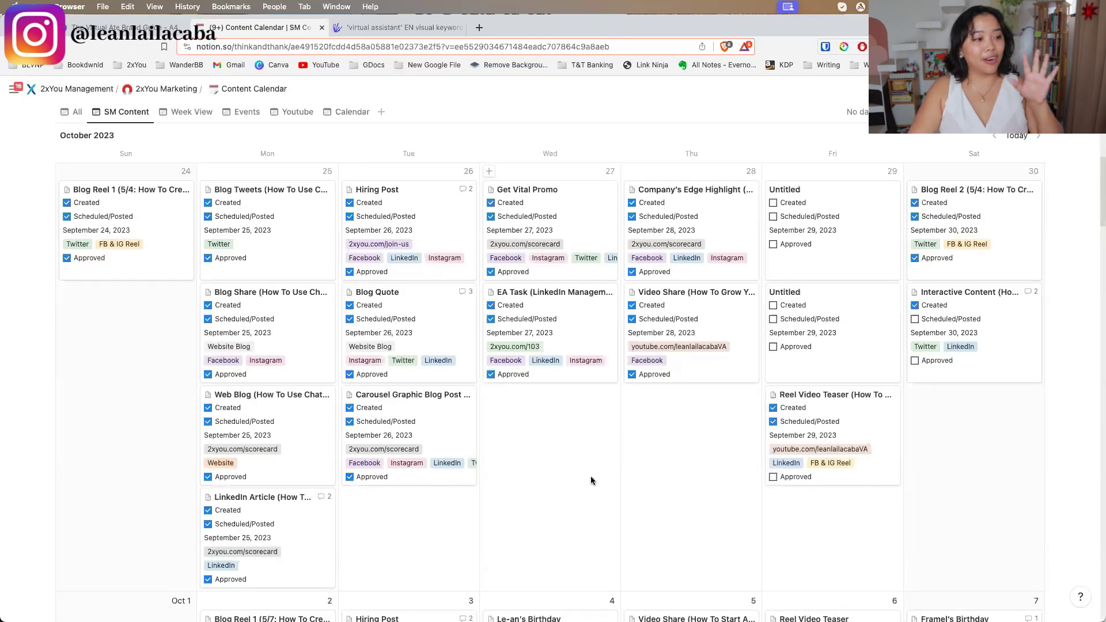
Switch to the Notion content calendar and review the properties, caption and supporting image link of the September 27 EA Task (LinkedIn Management) entry.
scroll(590, 479, "down", 1)
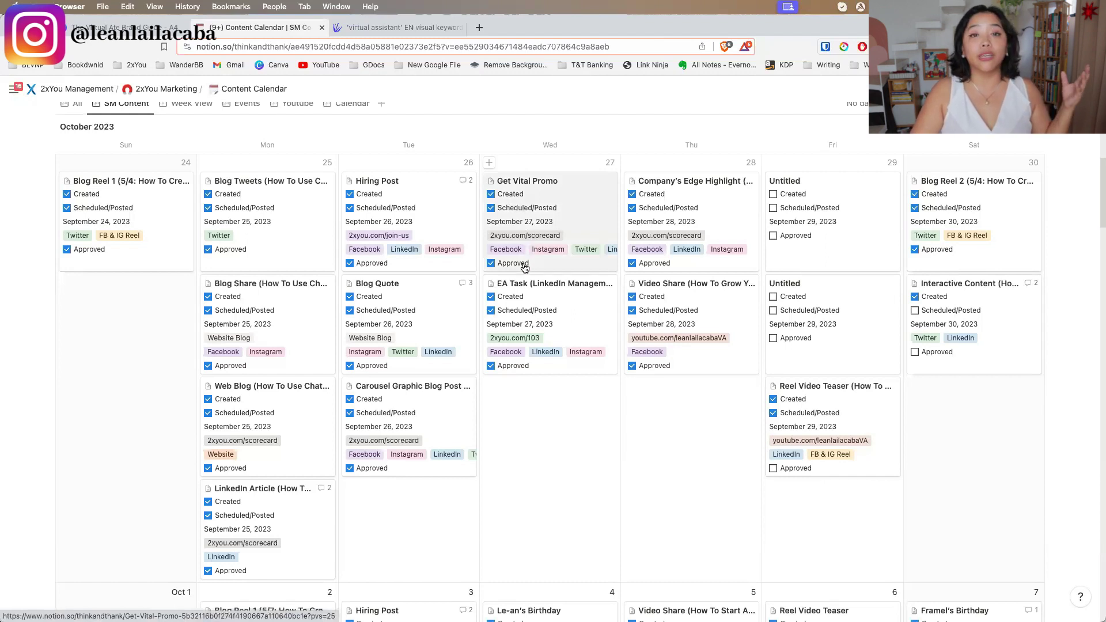
left_click(538, 312)
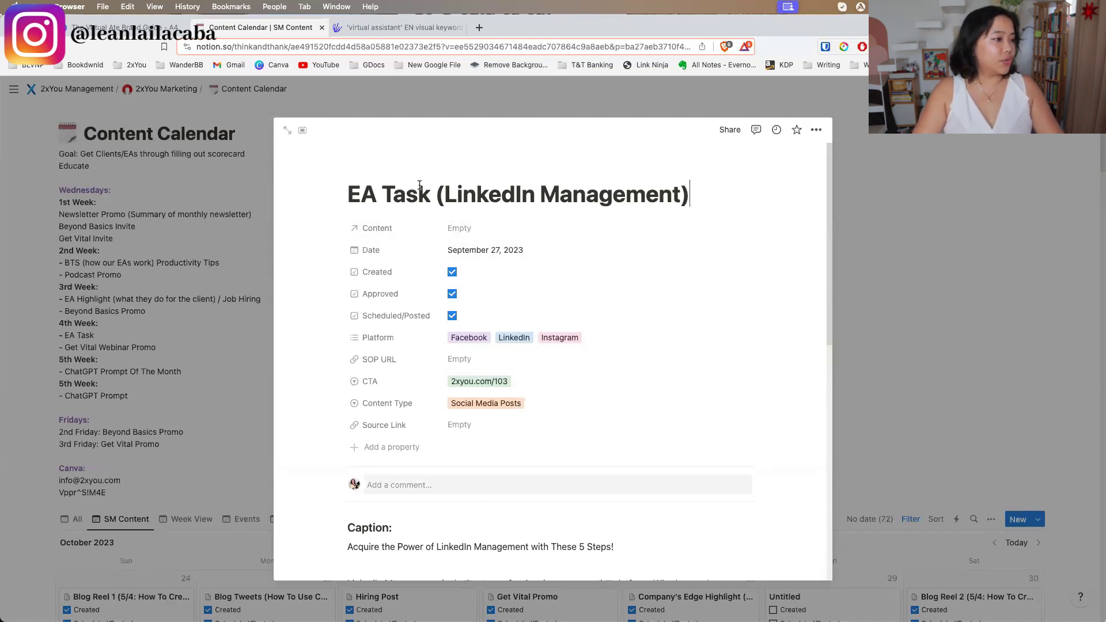
scroll(587, 375, "down", 10)
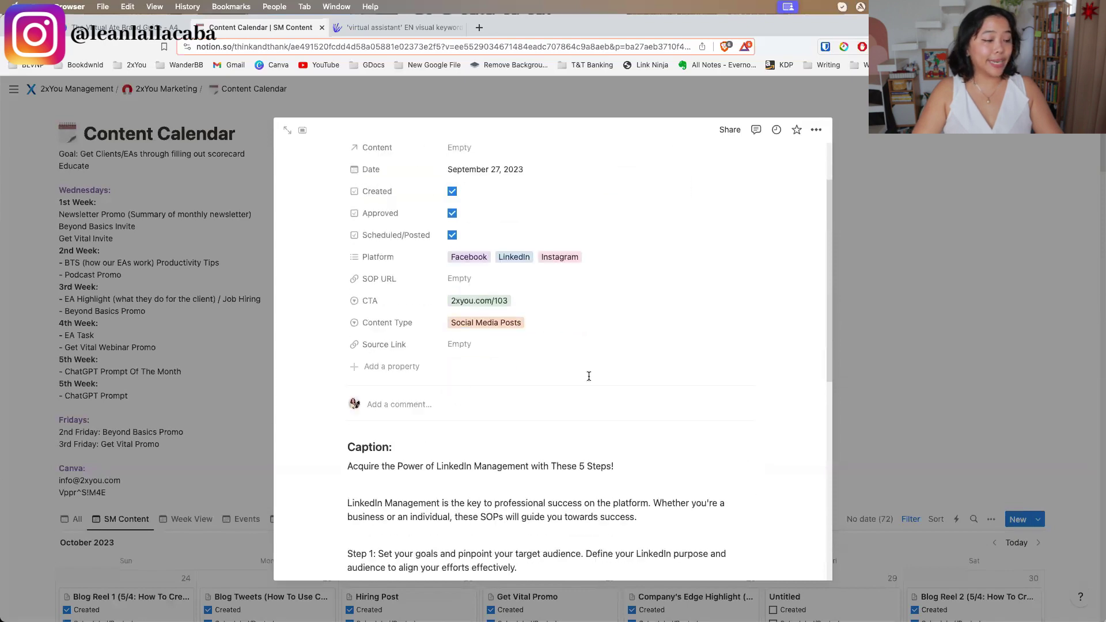
scroll(455, 375, "down", 4)
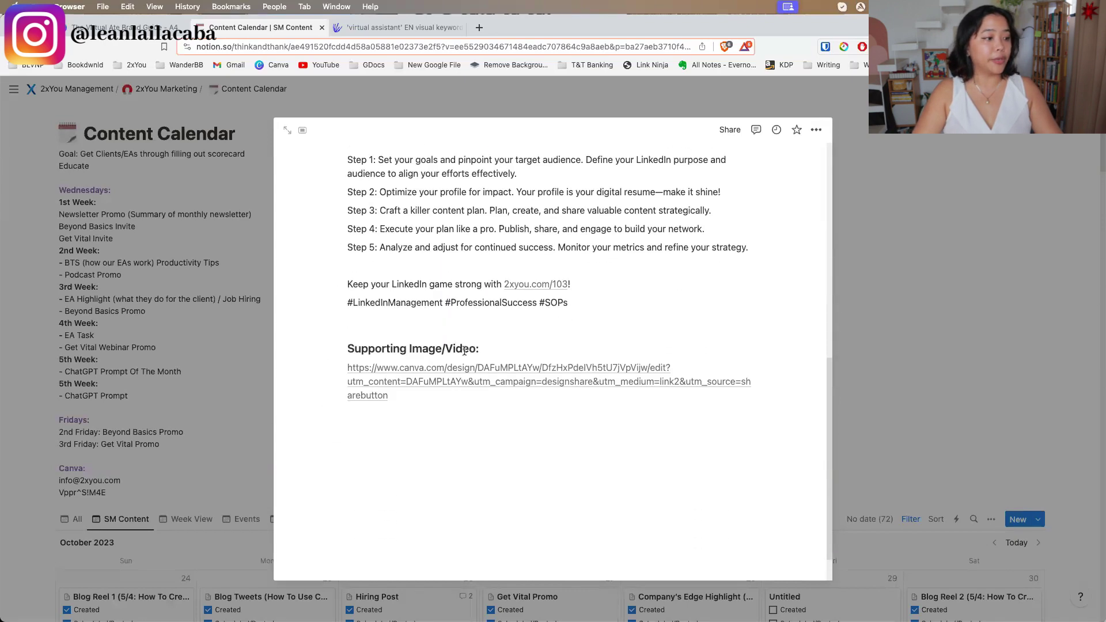
mouse_move(443, 376)
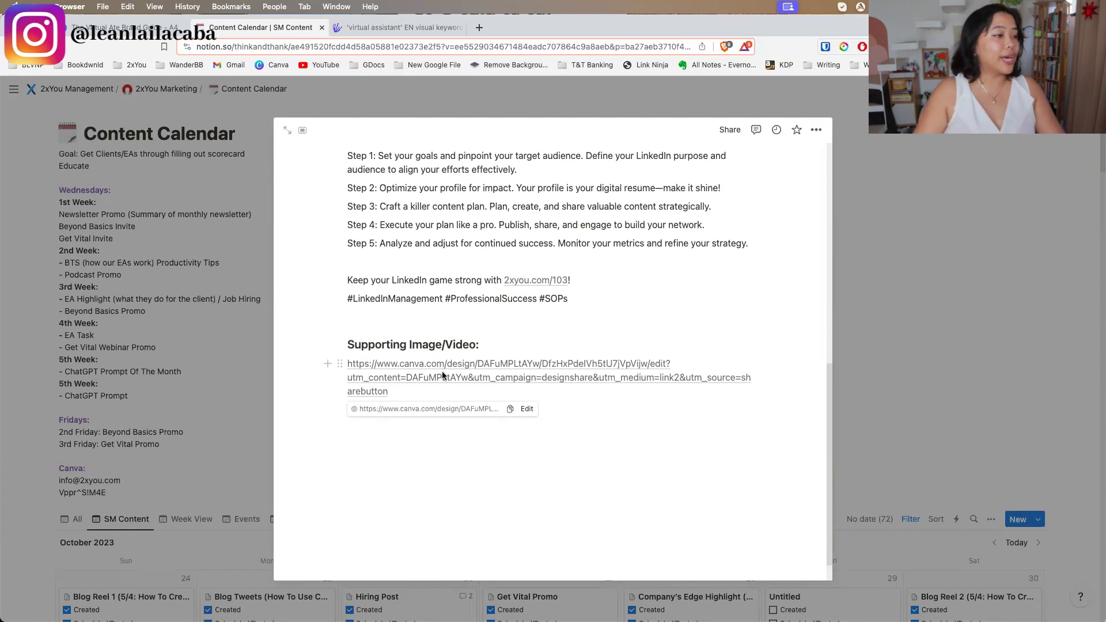
scroll(874, 372, "up", 10)
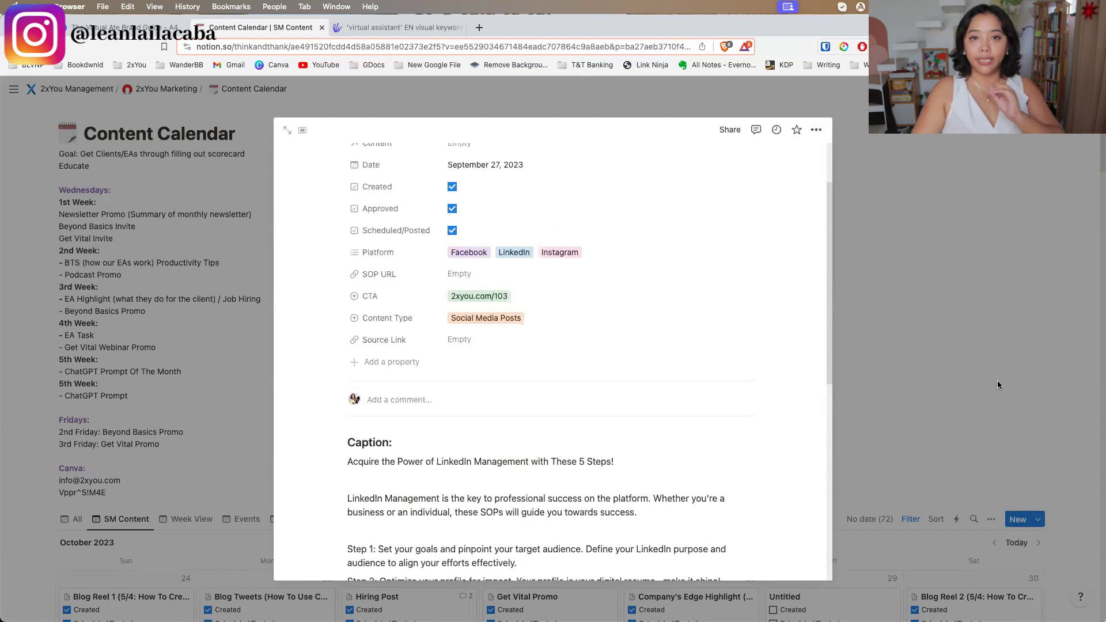
left_click(865, 334)
Look through the social media content calendar from late September to early November 2023, checking the planned posts and their approval status.
scroll(866, 335, "down", 8)
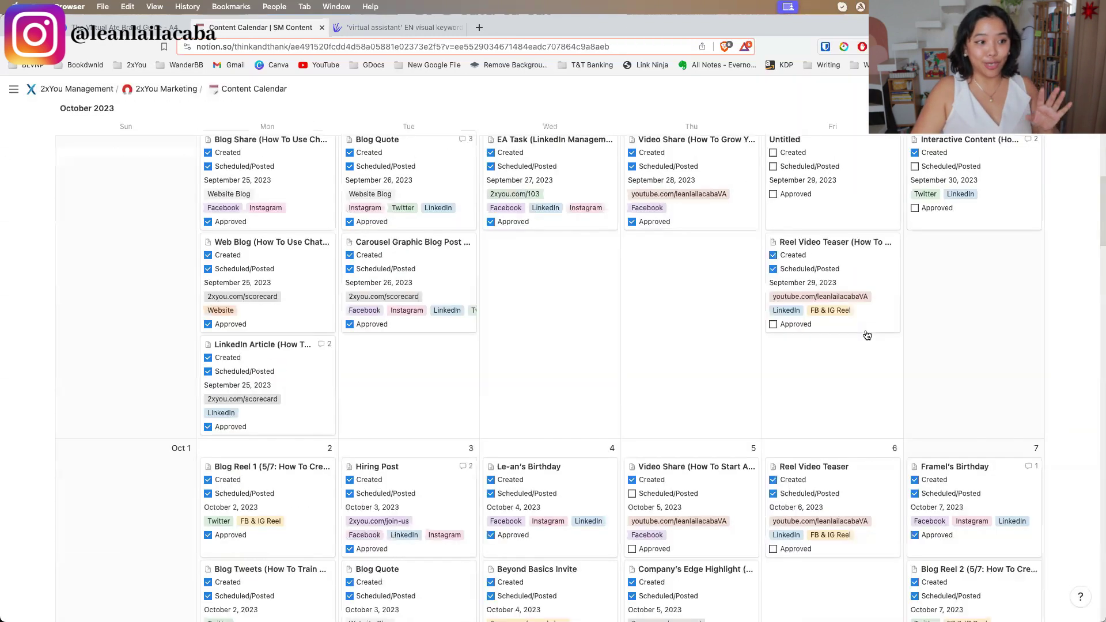
scroll(867, 335, "up", 2)
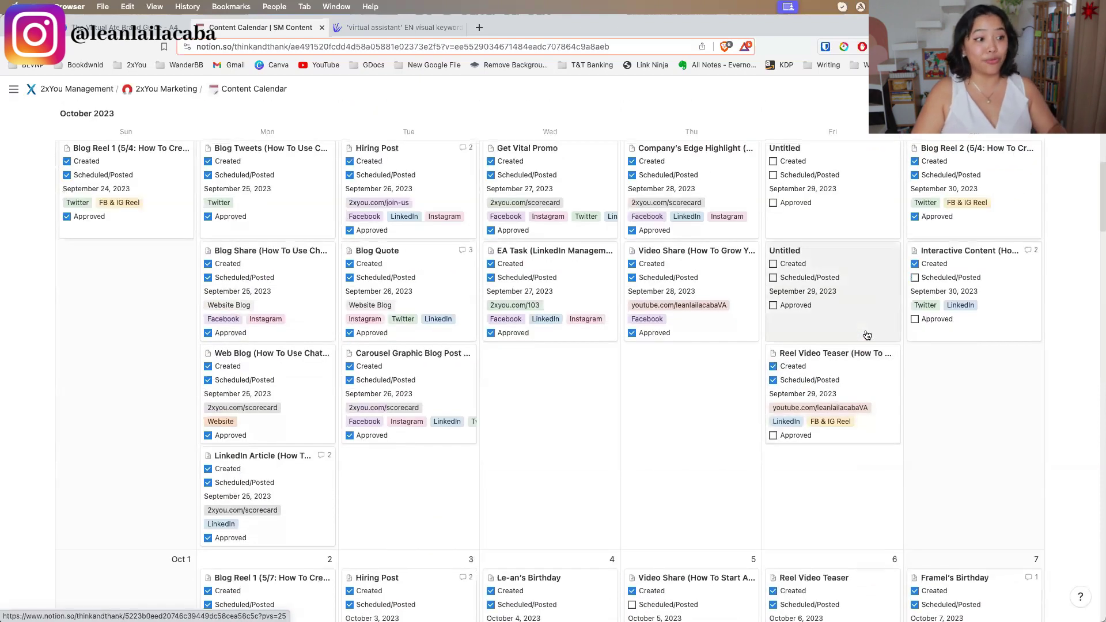
scroll(537, 443, "down", 1)
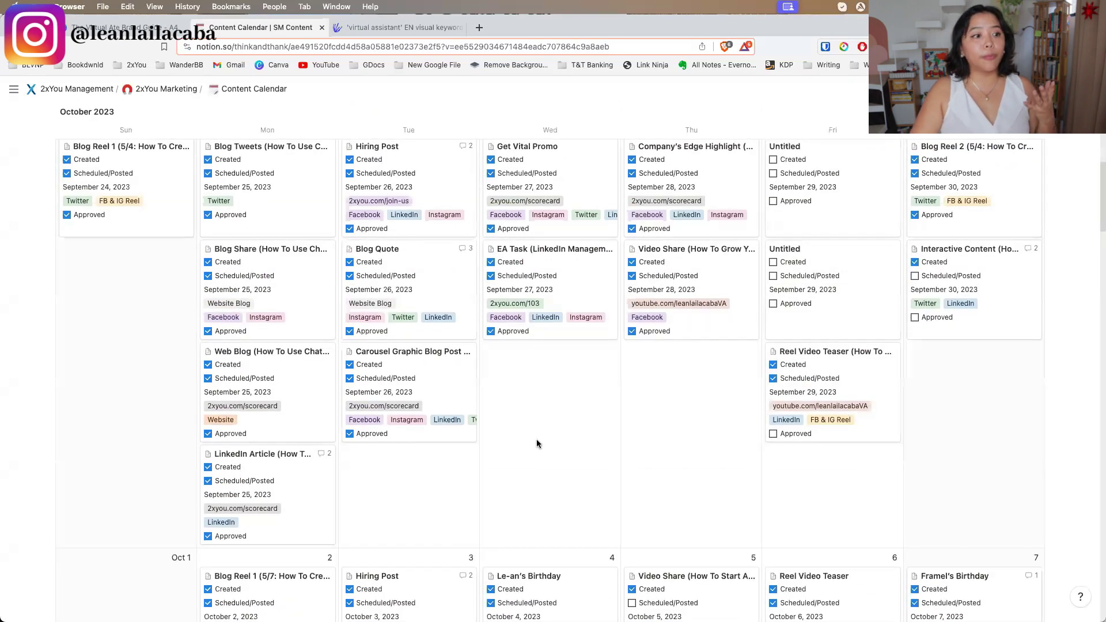
scroll(536, 443, "up", 1)
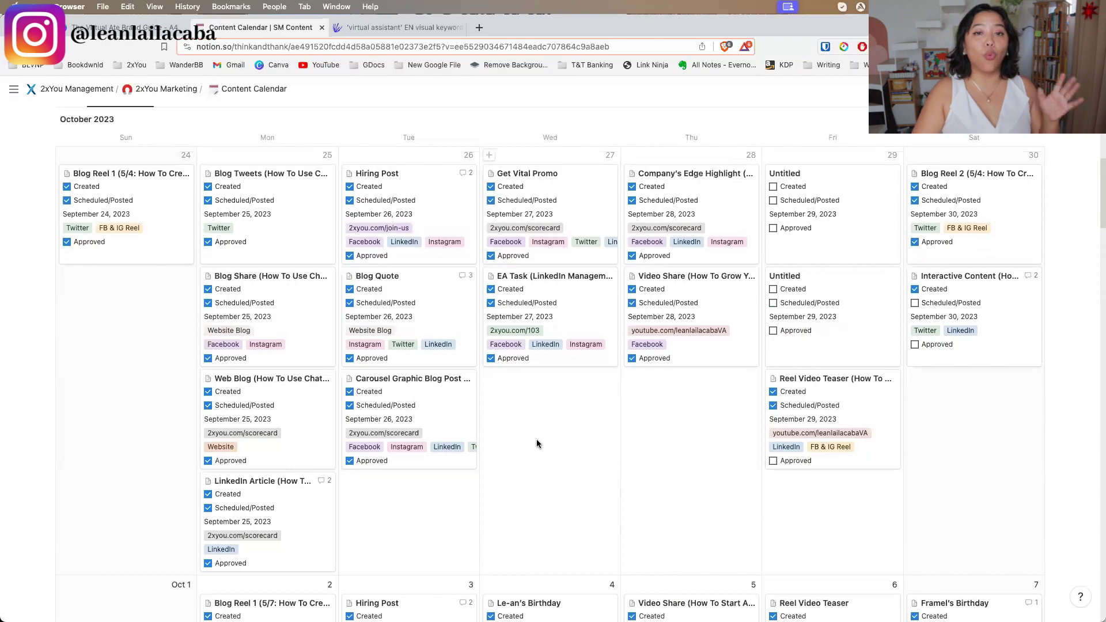
scroll(537, 442, "down", 10)
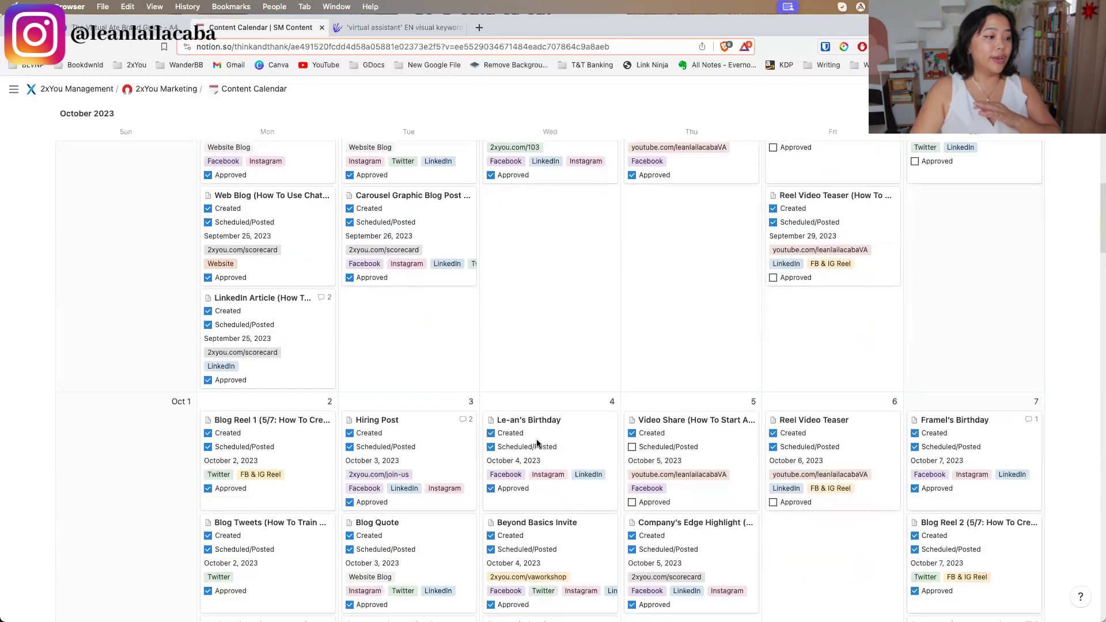
scroll(536, 443, "down", 15)
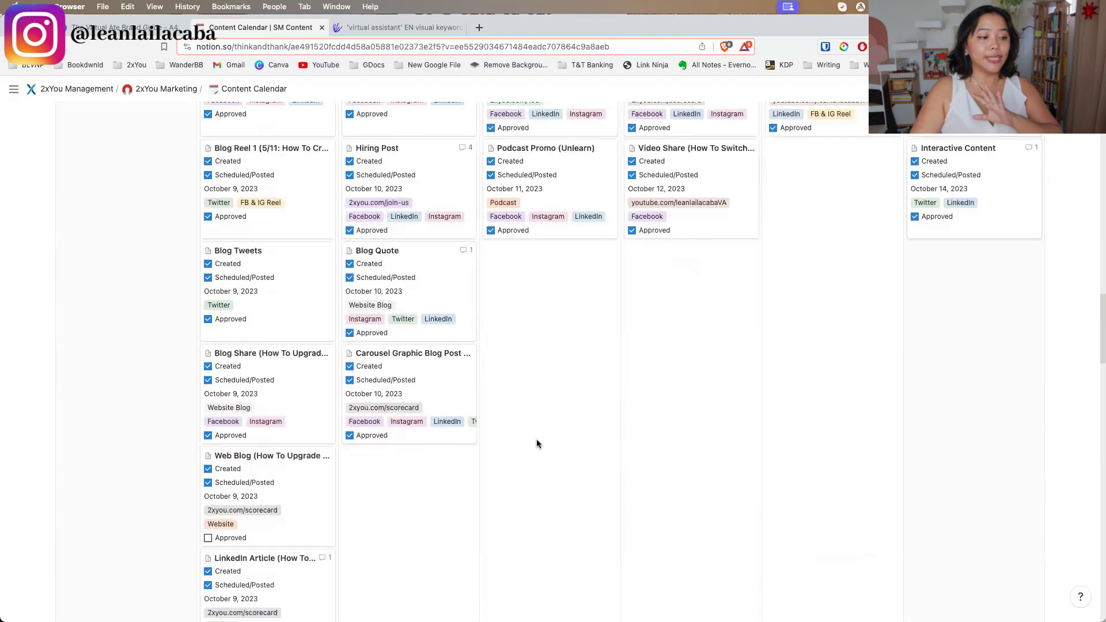
scroll(537, 444, "down", 15)
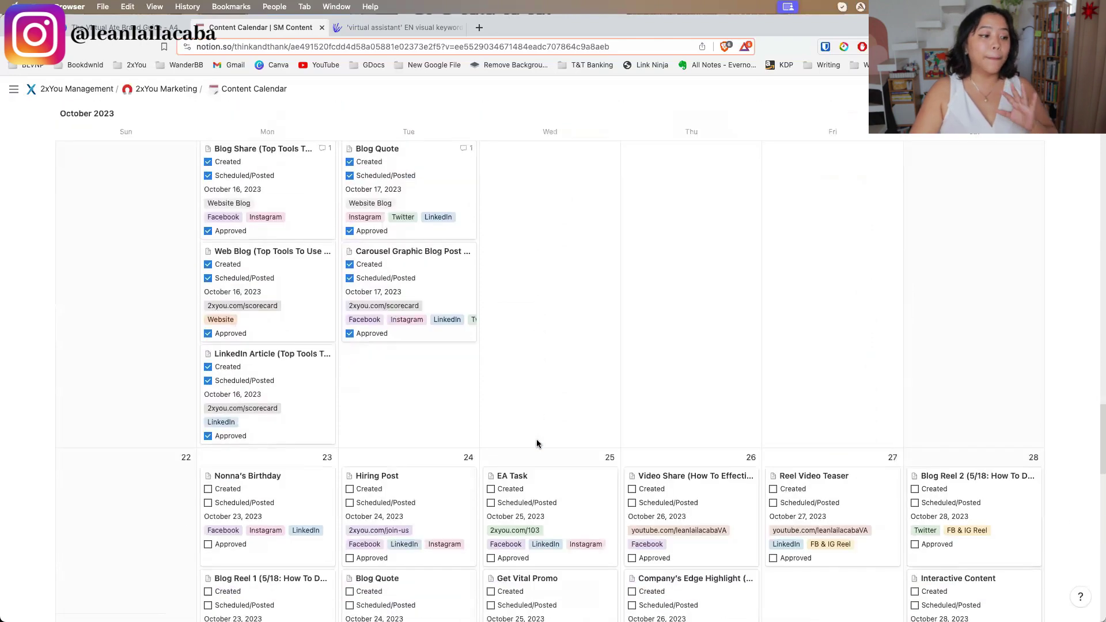
scroll(537, 442, "down", 20)
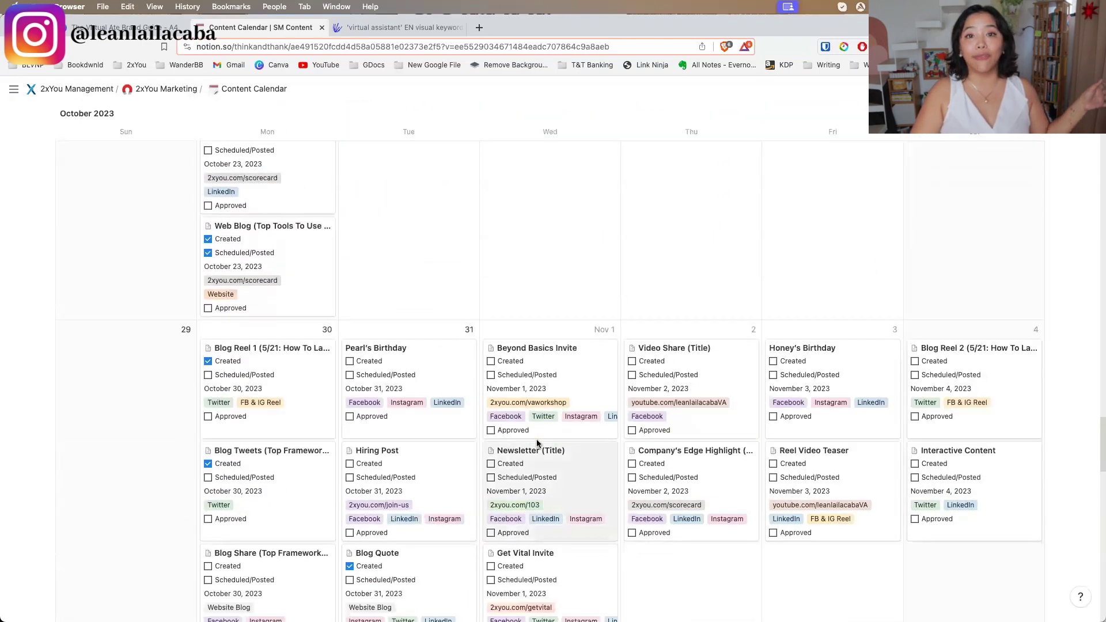
scroll(536, 444, "up", 15)
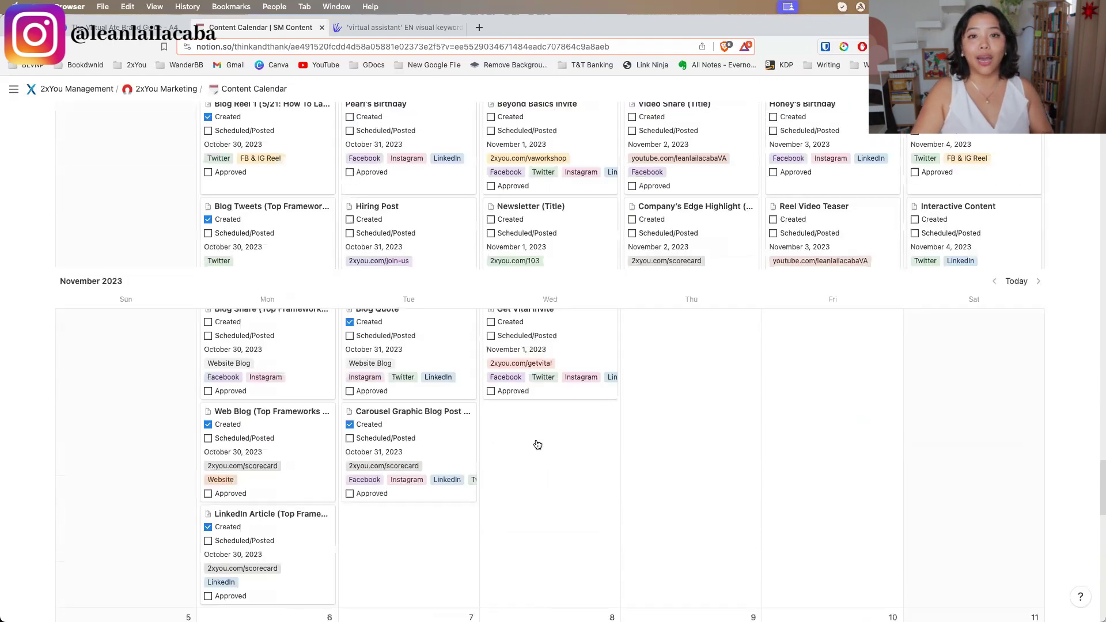
scroll(536, 444, "up", 5)
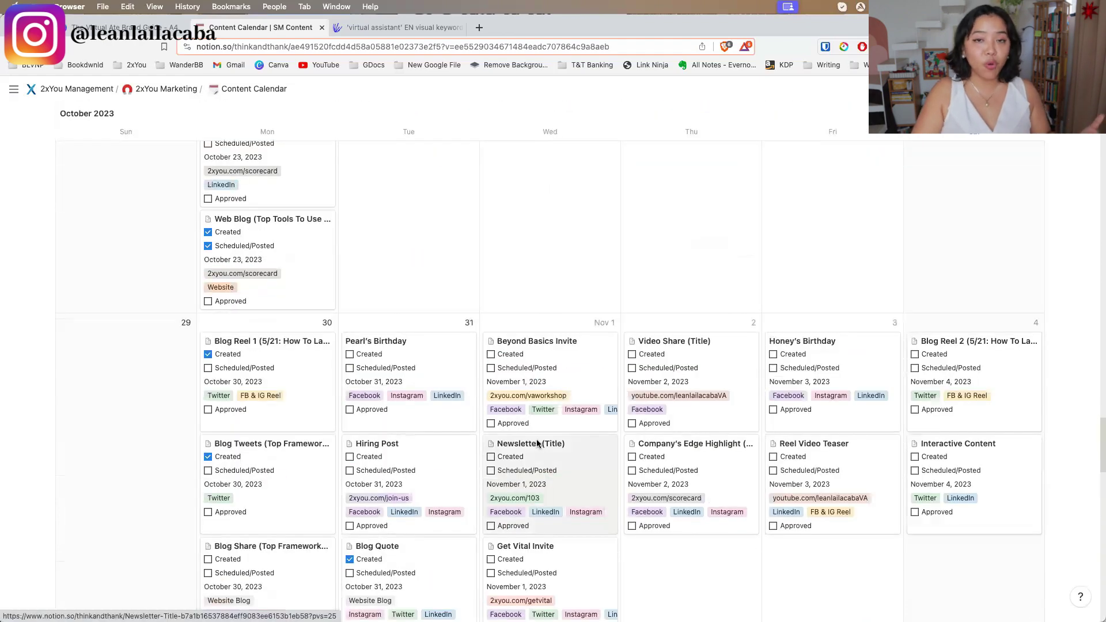
scroll(536, 444, "up", 5)
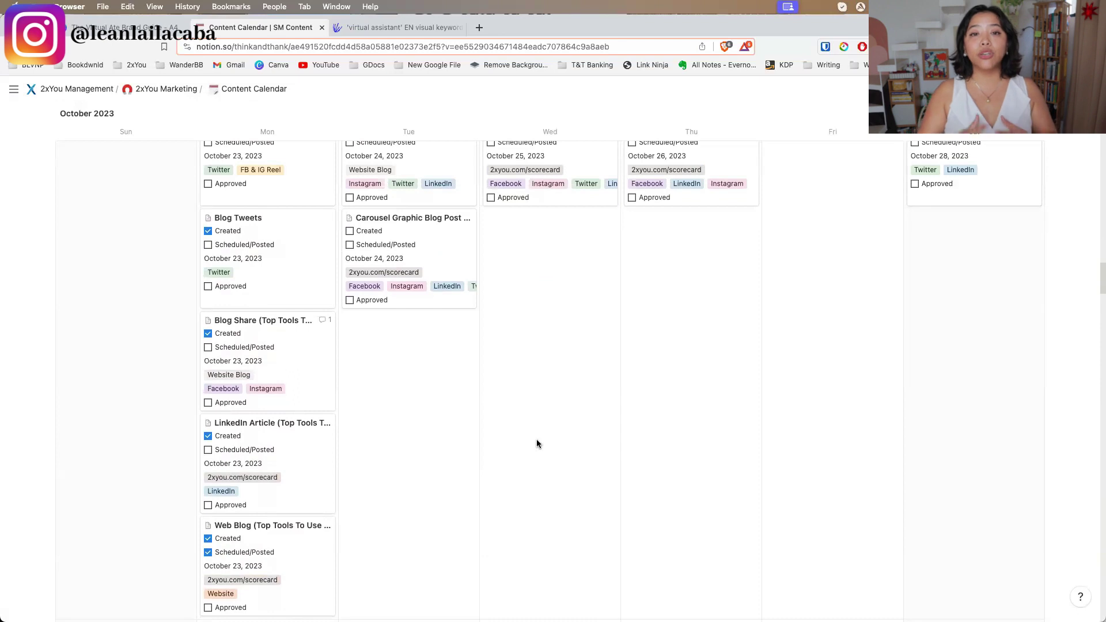